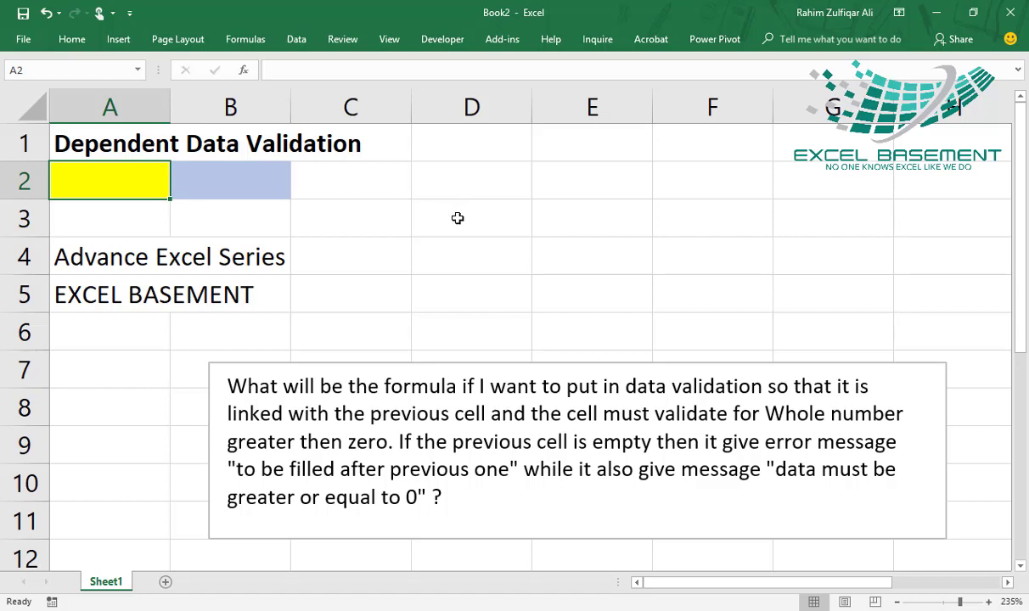
Point out the A2 and B2 input cells, end on A2, and bring up the Data ribbon
left_click(468, 218)
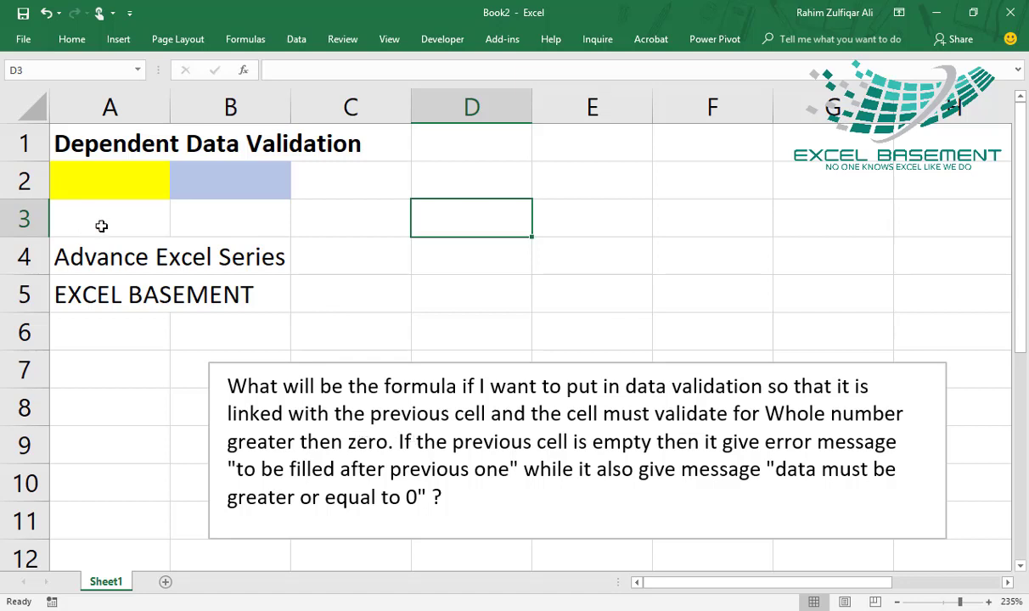
left_click(128, 187)
left_click(207, 178)
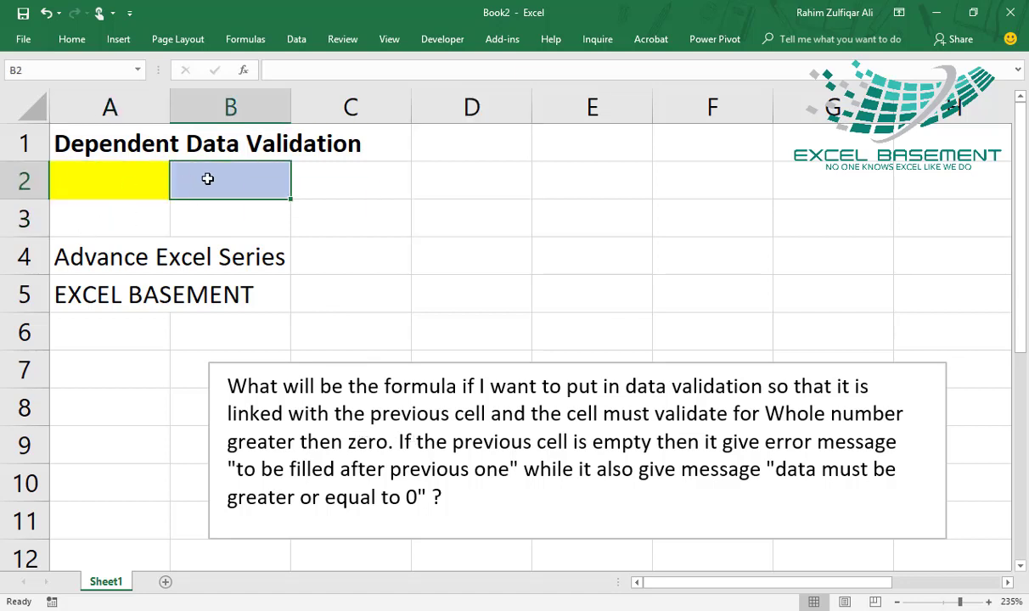
left_click(133, 170)
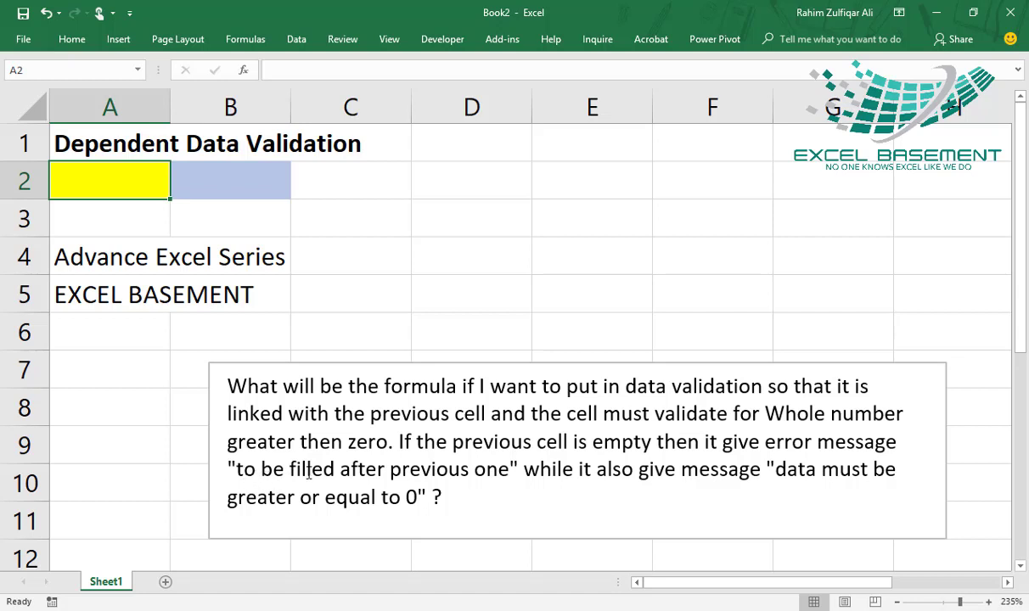
left_click(196, 176)
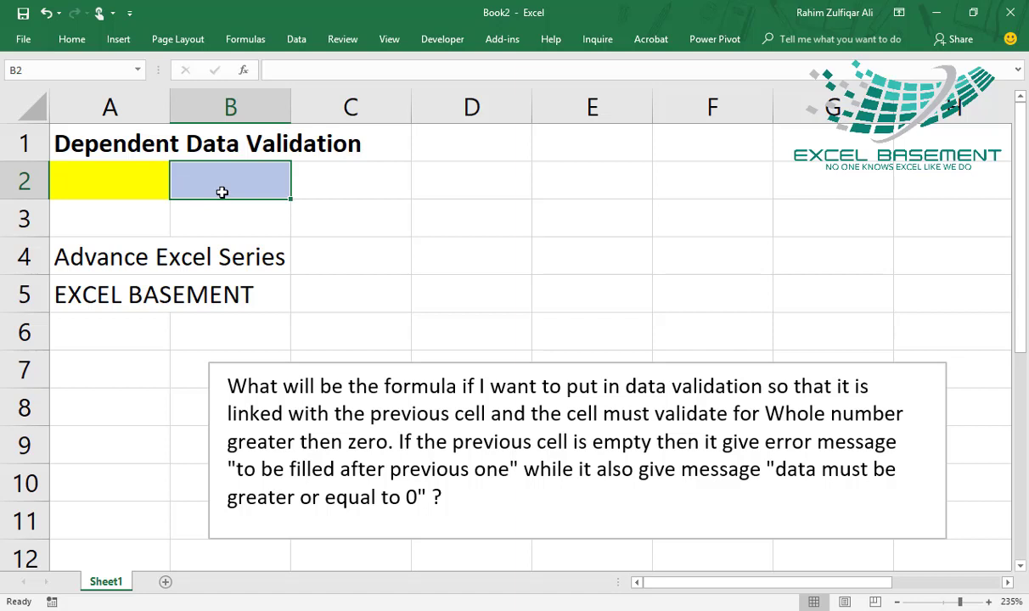
left_click(120, 176)
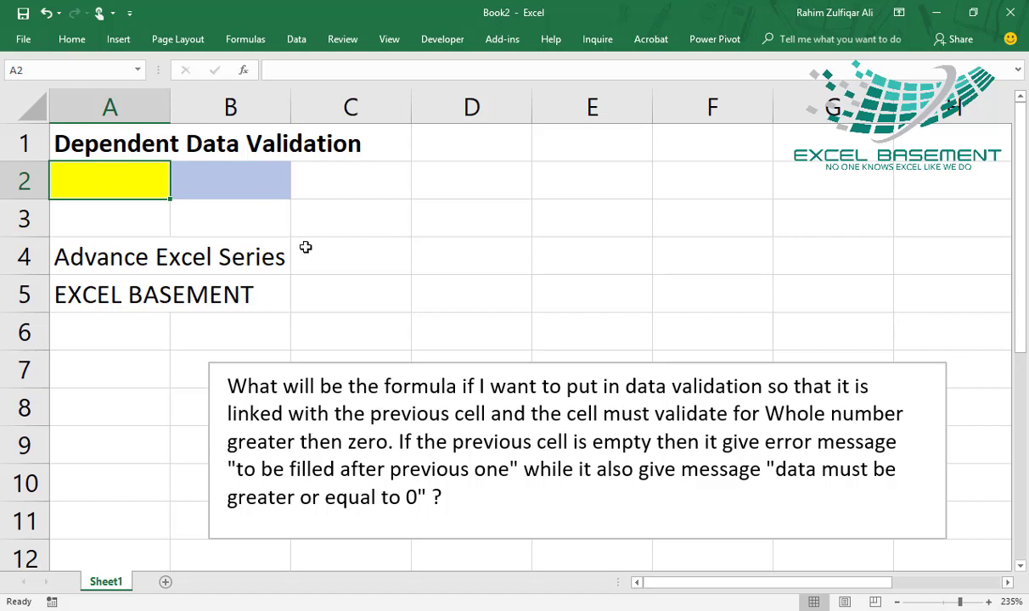
left_click(221, 175)
key("Tab")
key("Tab")
key("Tab")
left_click(293, 42)
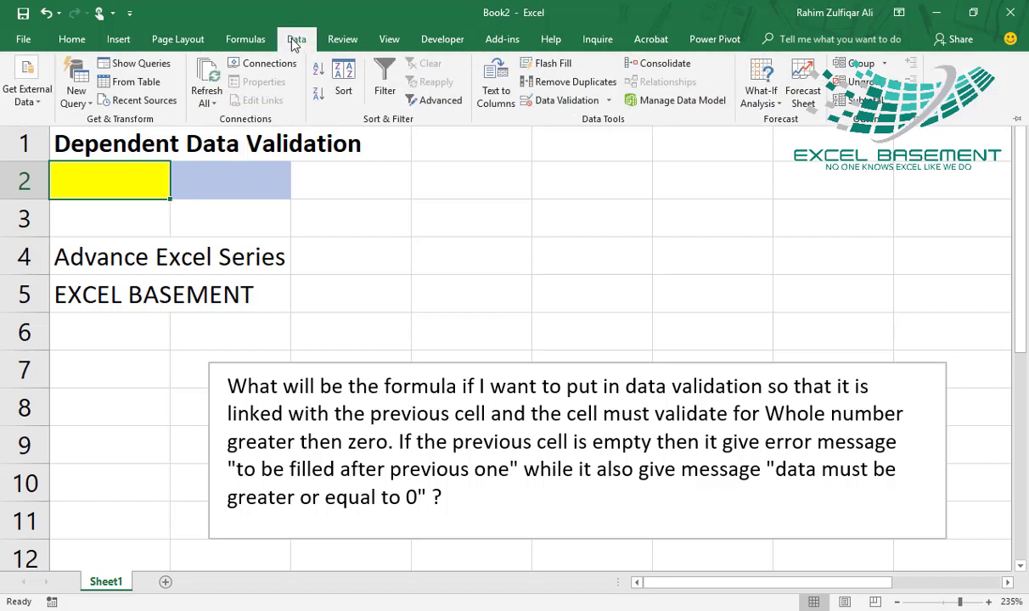
In Data Validation, restrict A2 to whole numbers greater than or equal to a minimum of 0
left_click(552, 102)
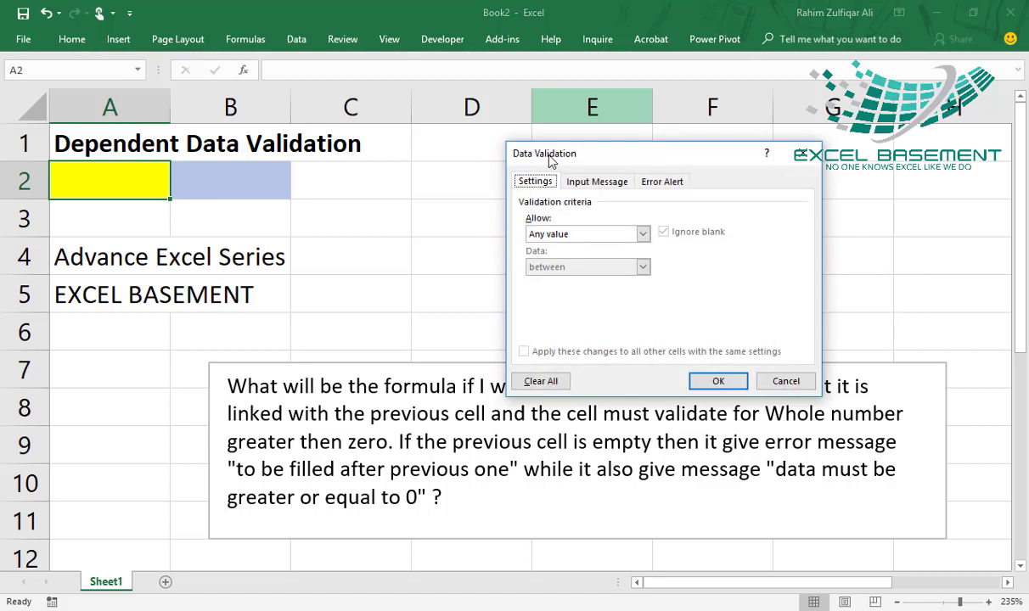
left_click_drag(519, 148, 362, 195)
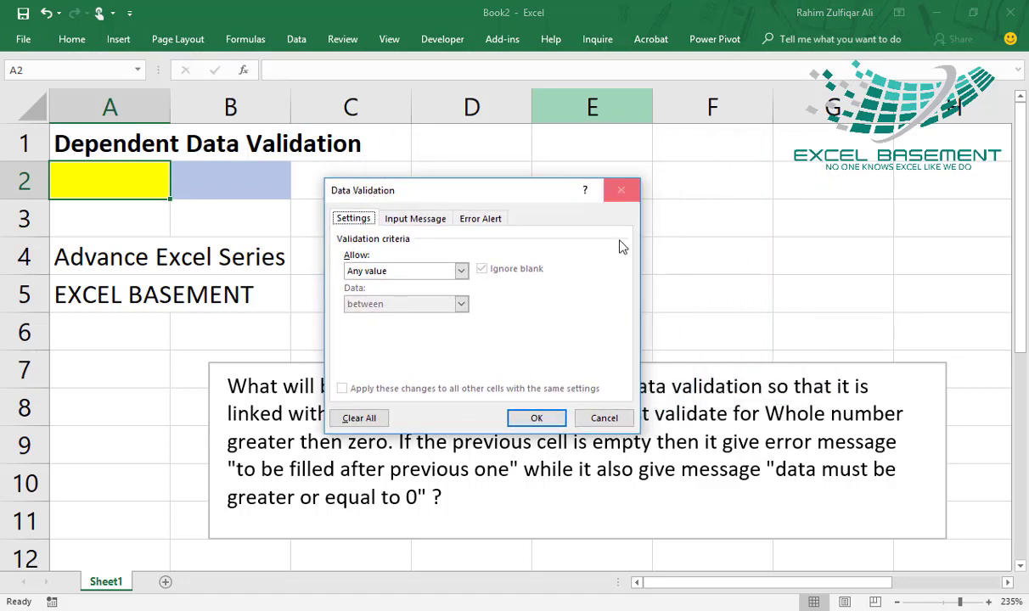
left_click(414, 271)
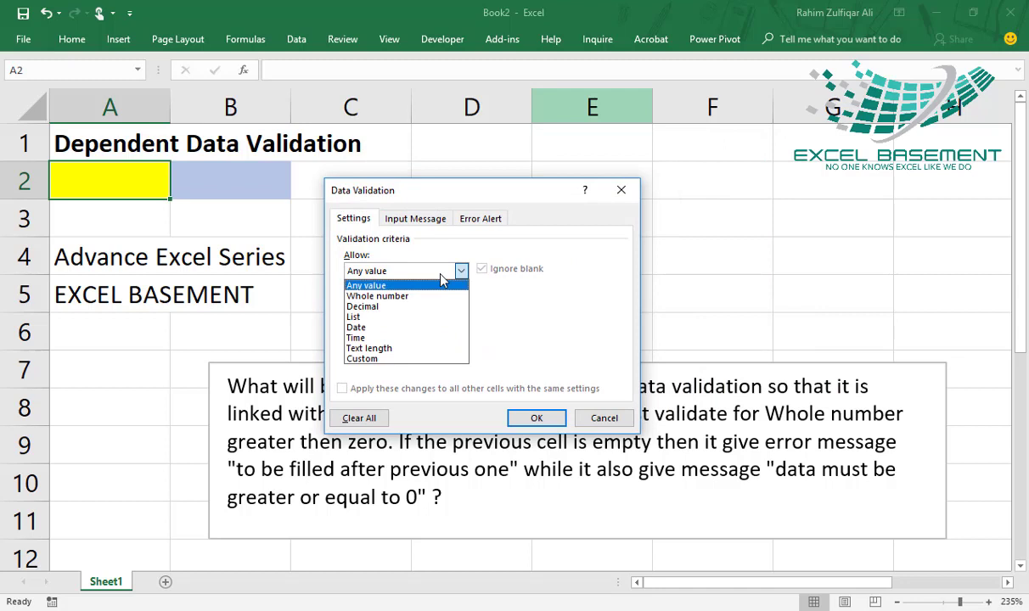
left_click(373, 295)
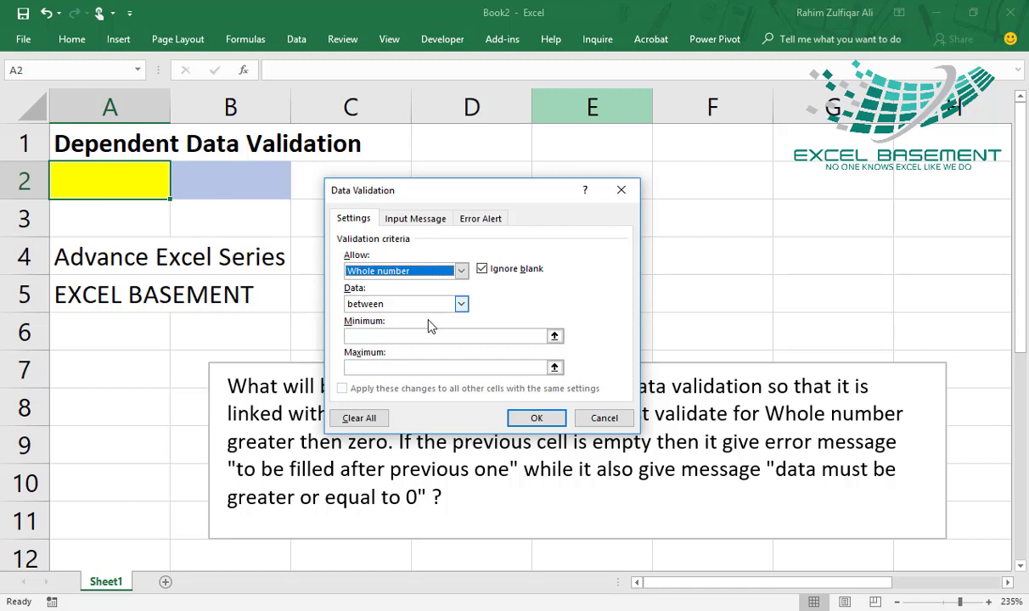
left_click(376, 303)
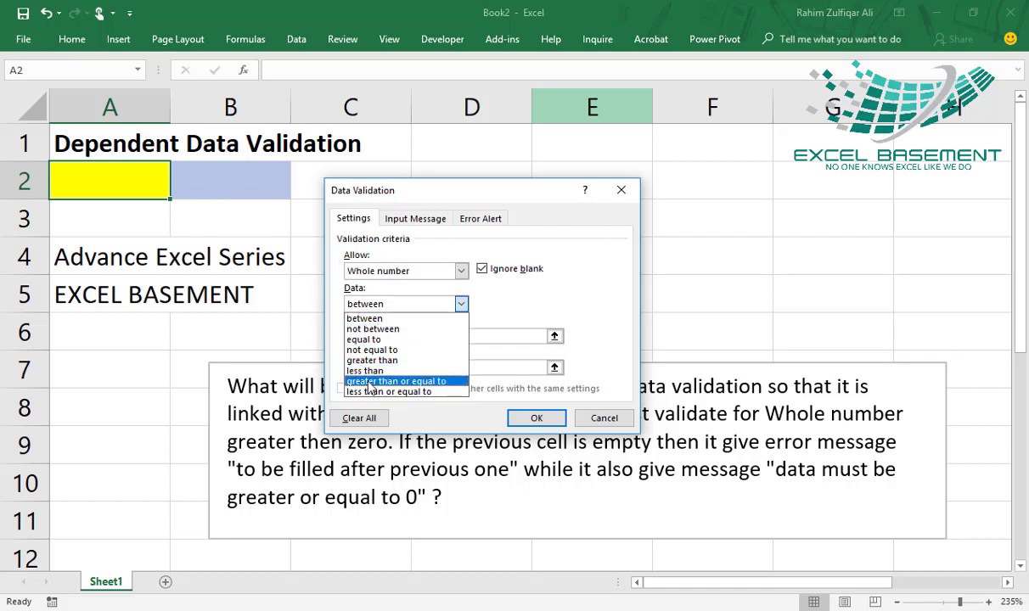
left_click(395, 382)
left_click(400, 337)
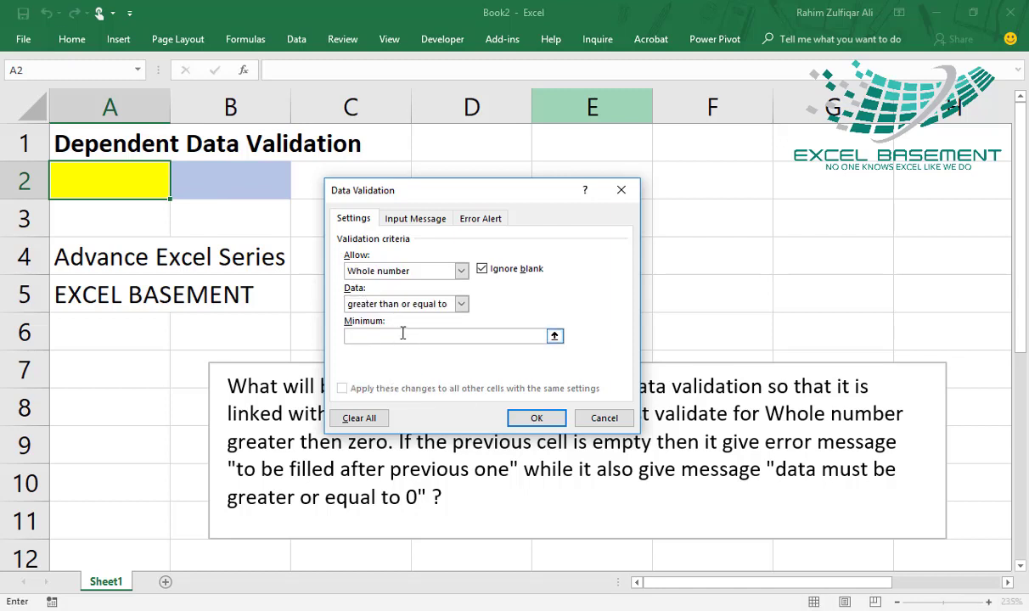
type("0")
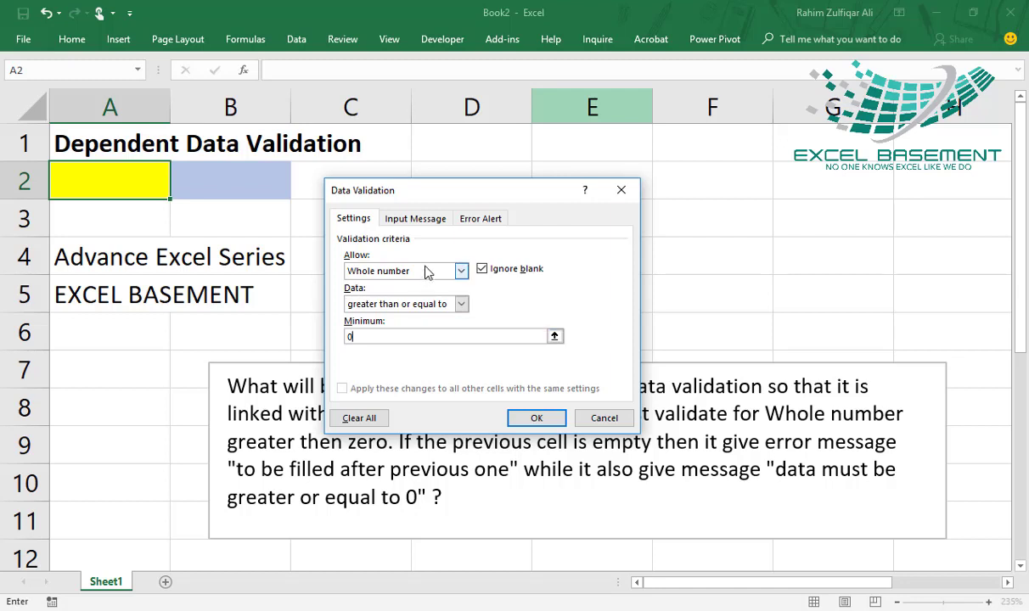
Add A2's input message 'Data / Value must be greater than or equal to 0' and apply the rule
left_click(411, 218)
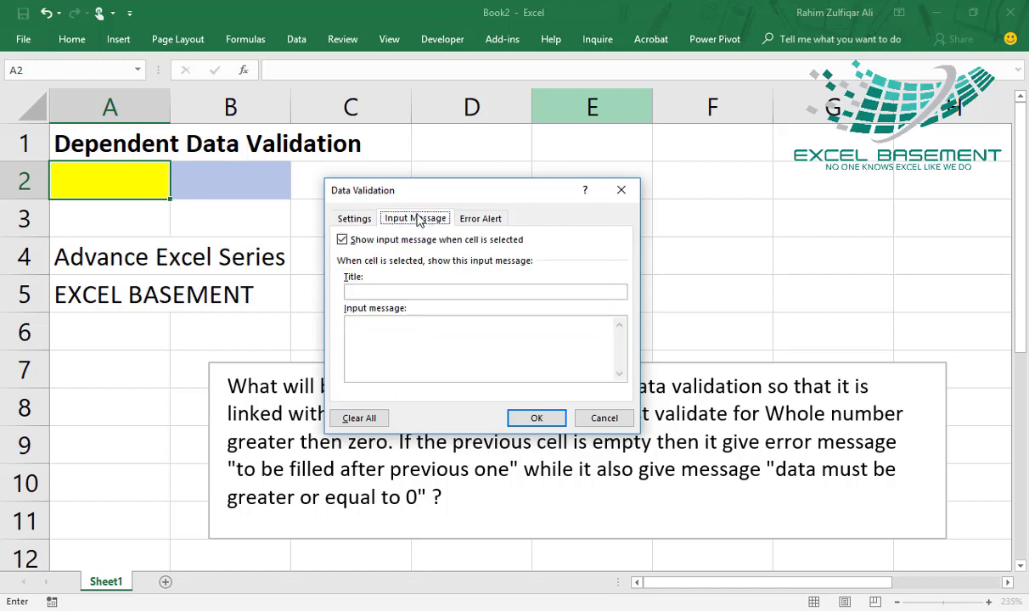
left_click(386, 328)
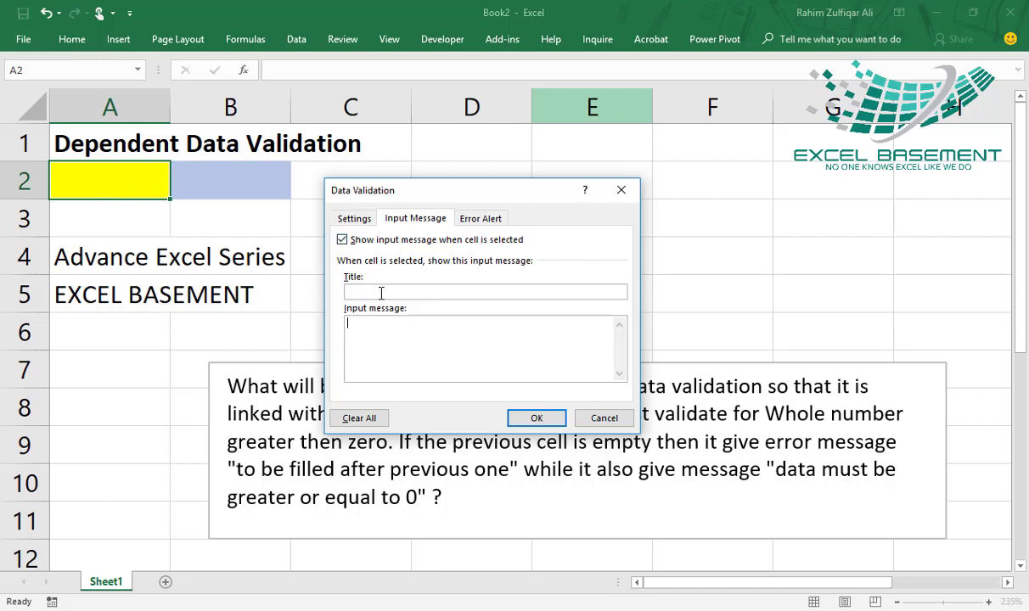
type("Data / Value must be greater than")
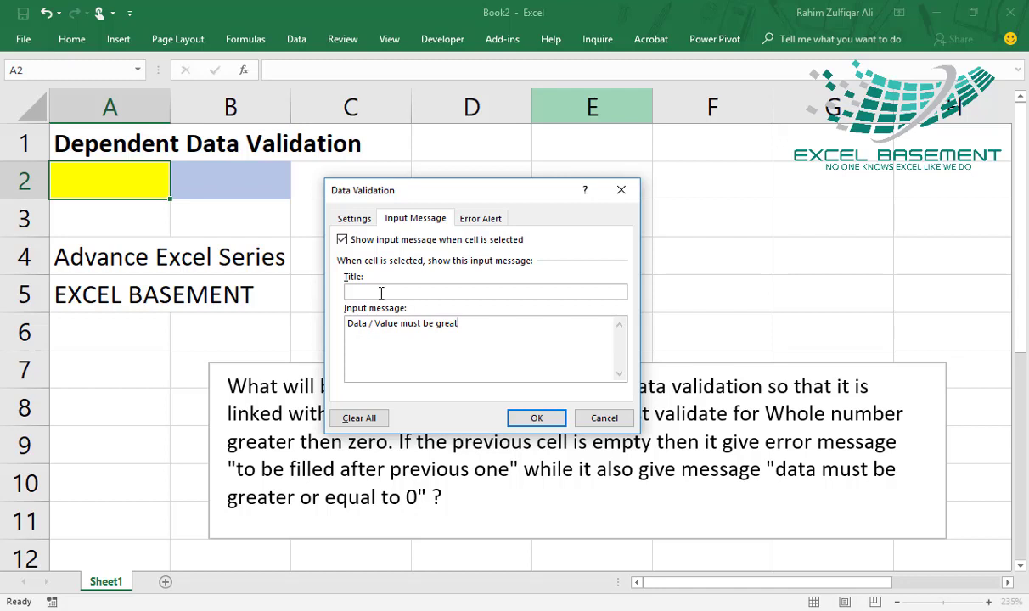
type(" or equal to 0")
left_click(560, 427)
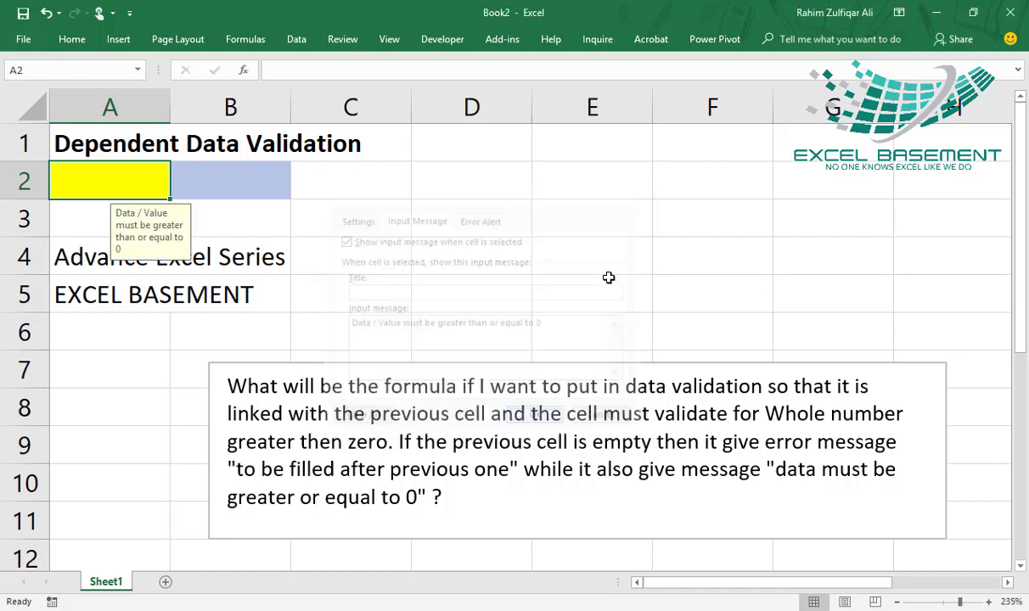
Enter -9 in A2, see it rejected, and cancel the entry
left_click(251, 217)
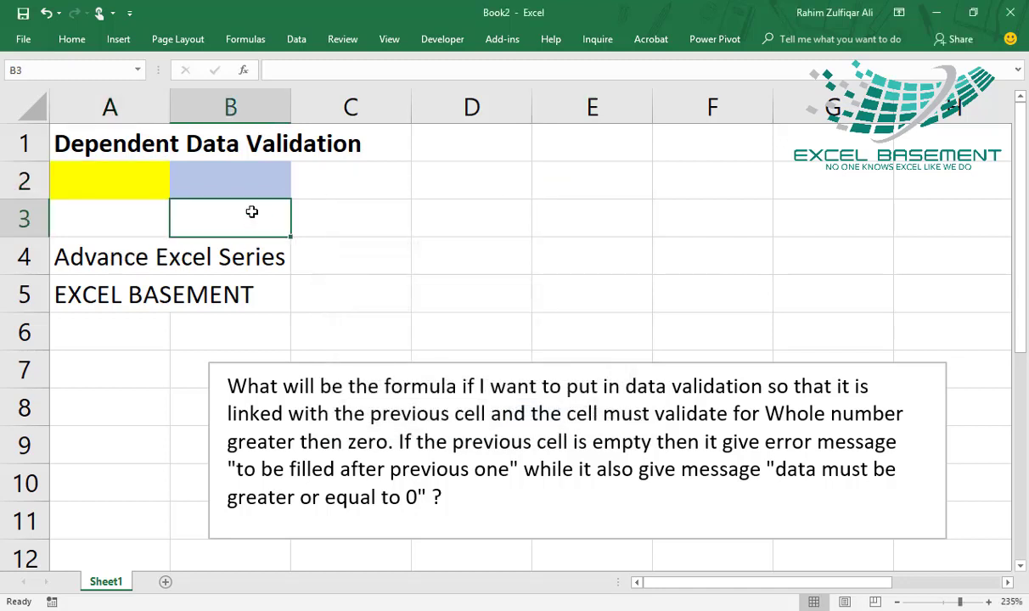
left_click(111, 170)
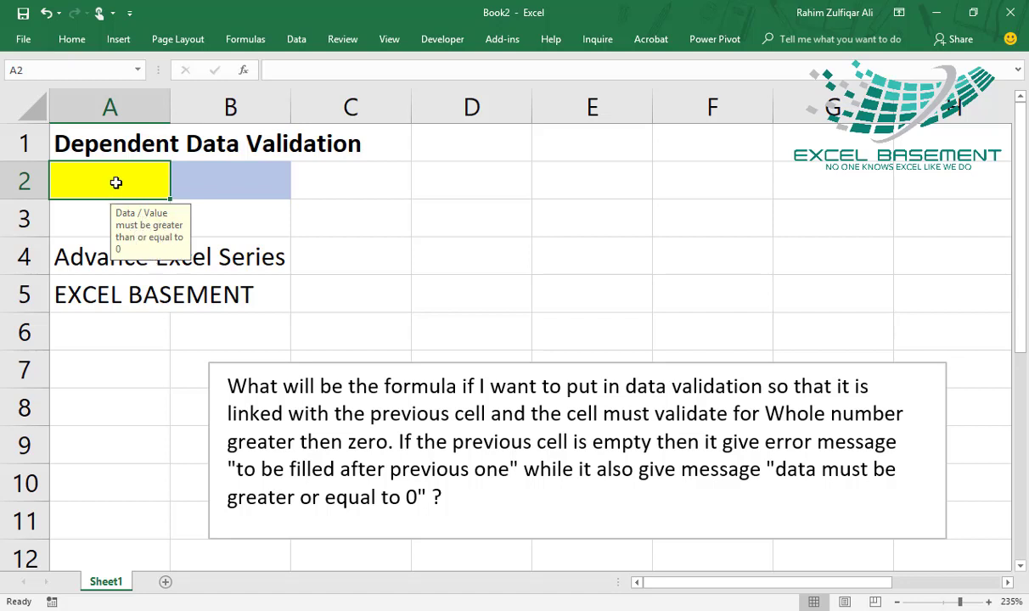
type("-9")
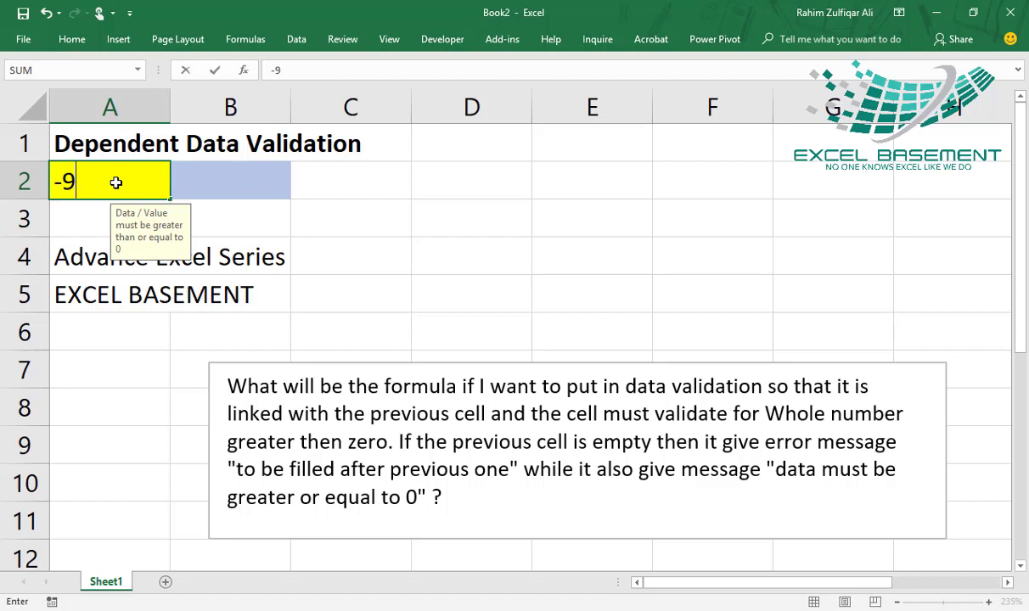
key("Return")
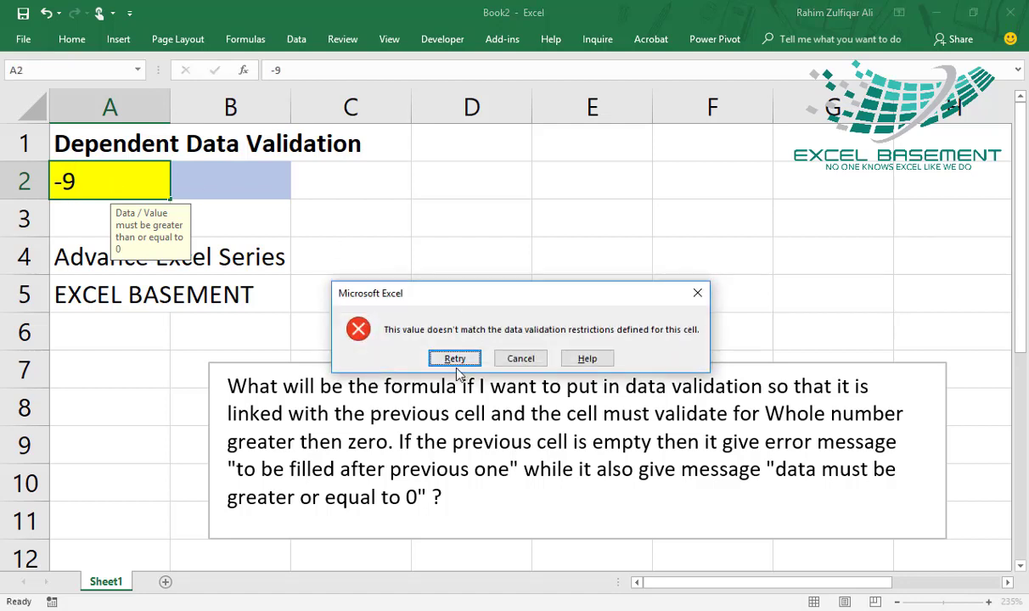
left_click(516, 367)
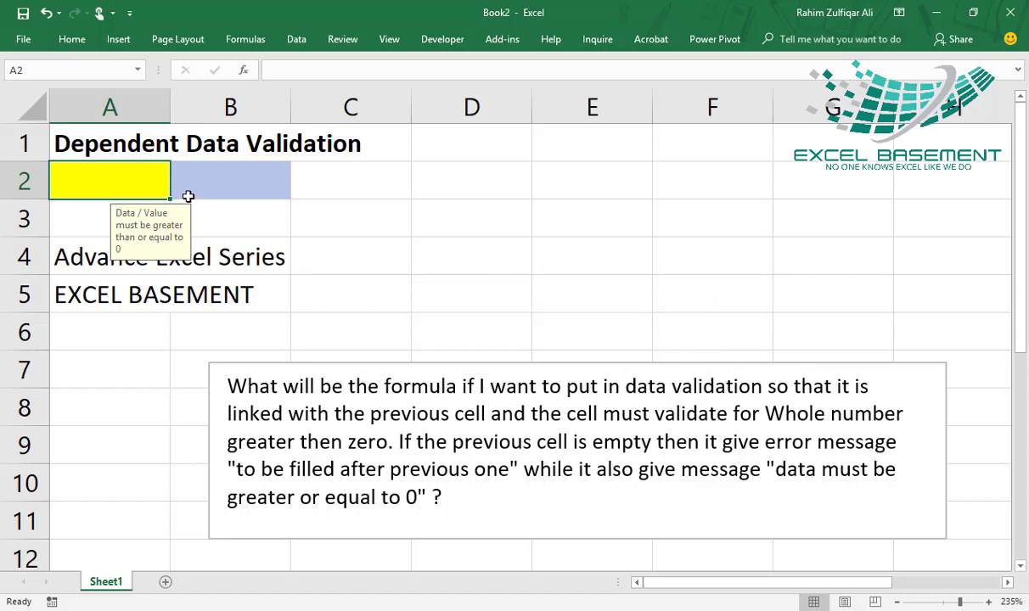
Enter 8, then 0, in A2, both accepted by the validation
type("8")
key("Return")
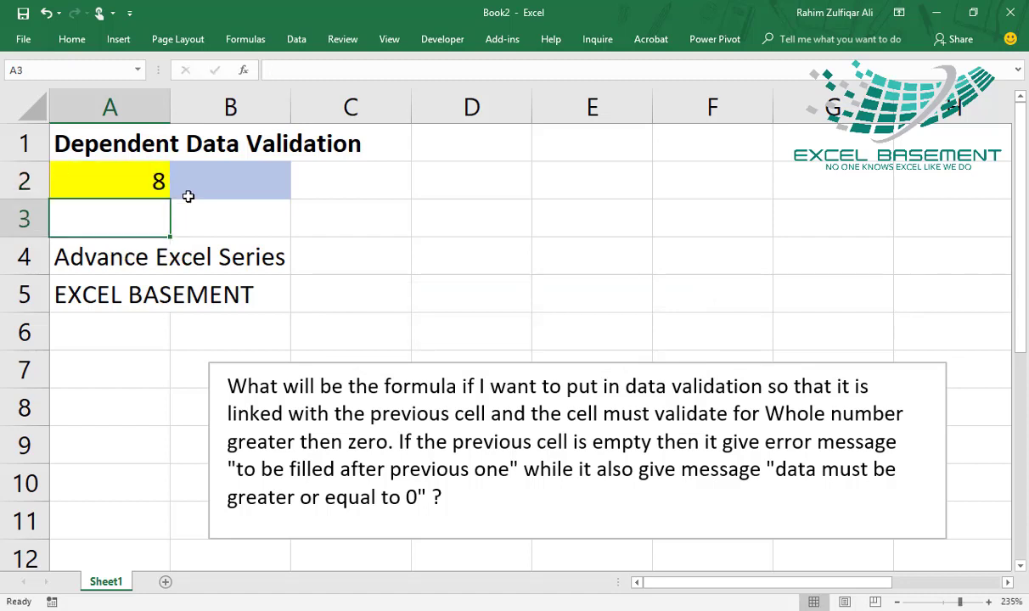
left_click(150, 189)
type("0")
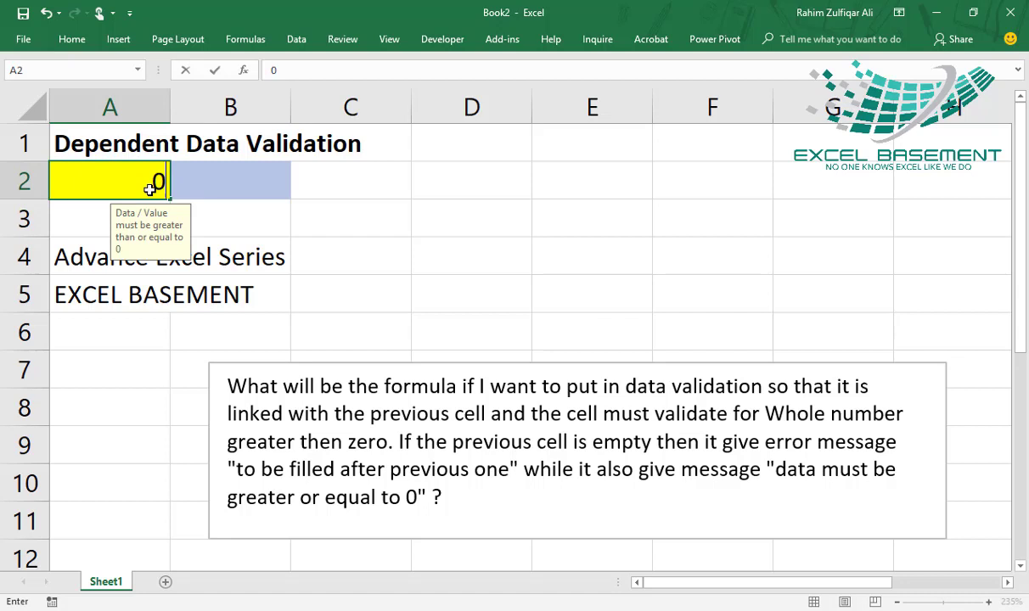
key("Return")
left_click(150, 188)
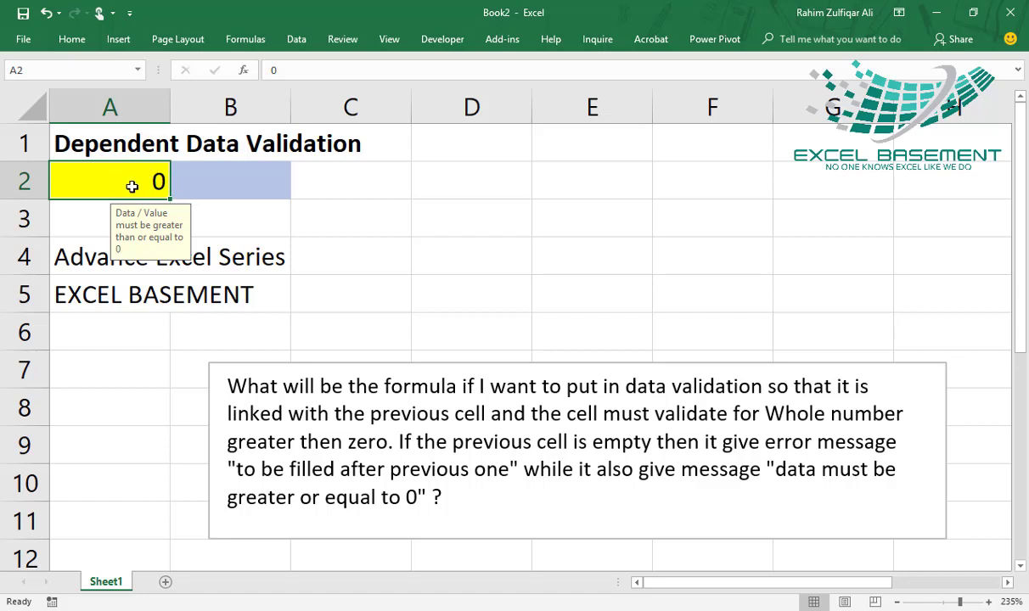
left_click(204, 166)
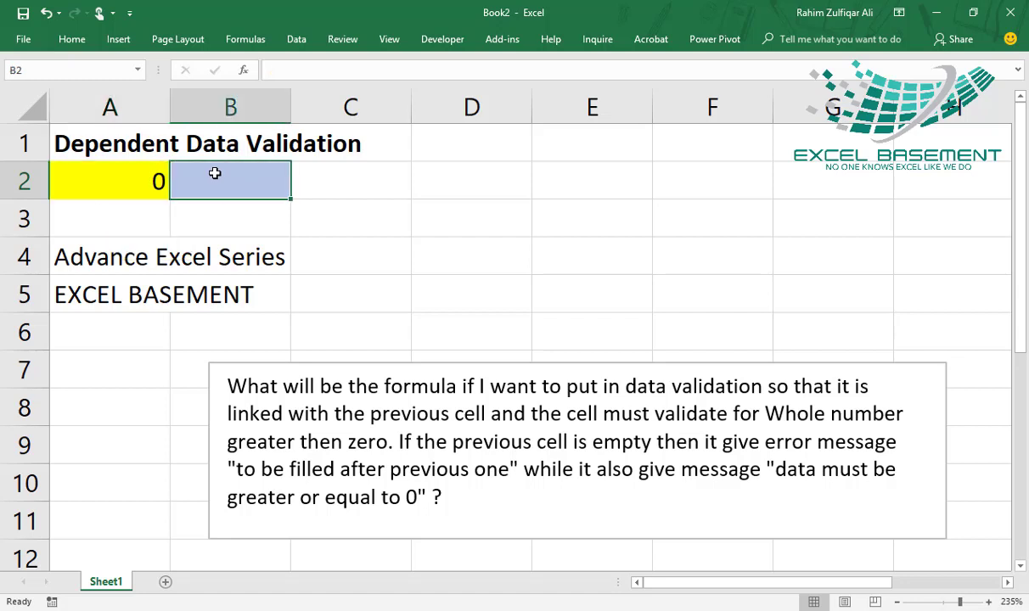
Switch between A2 and B2 to show A2's greater-than-or-equal-to-0 input message again
left_click(160, 181)
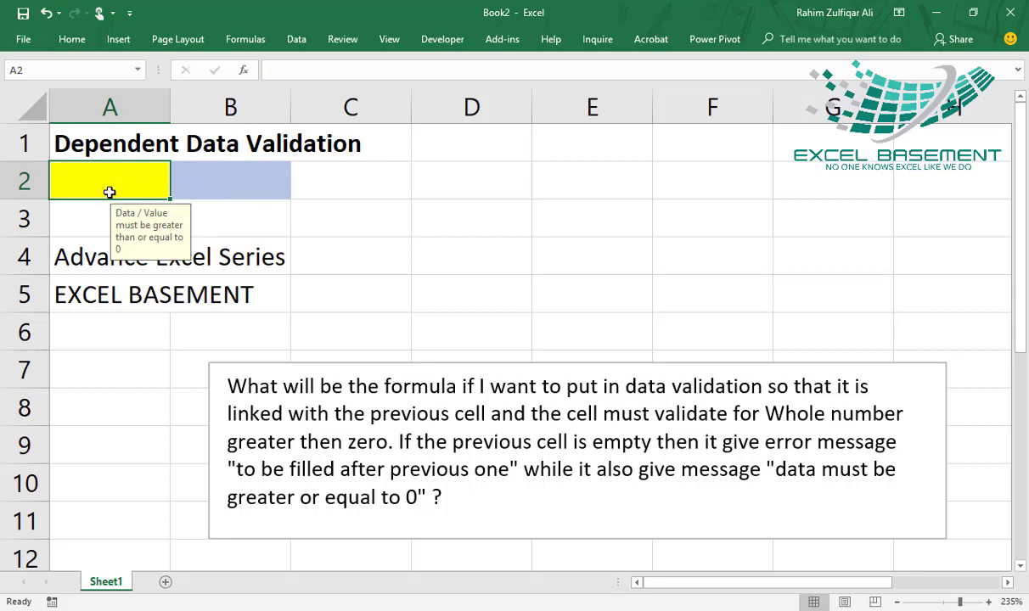
left_click(182, 180)
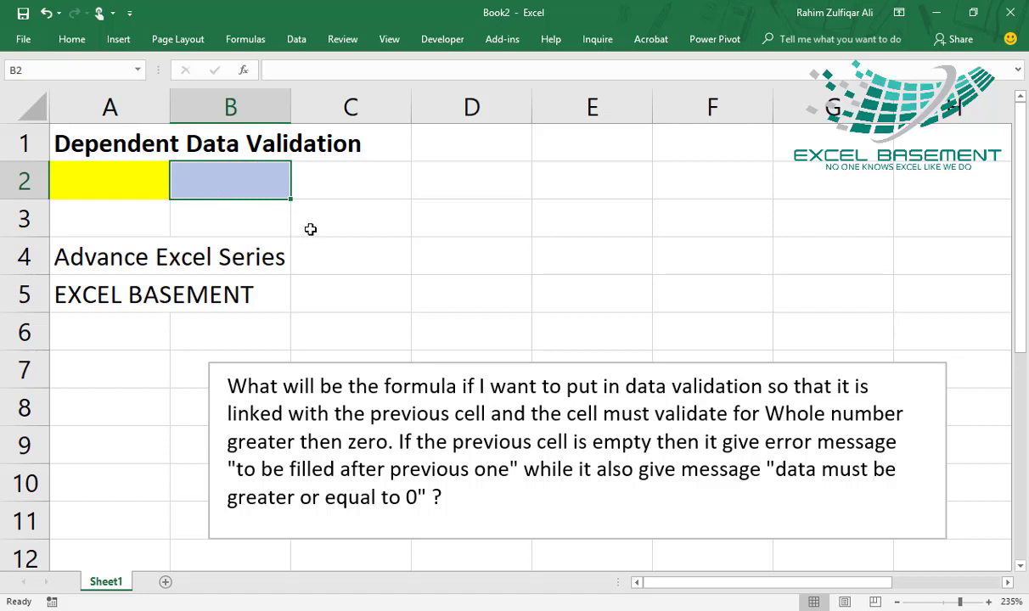
left_click(143, 176)
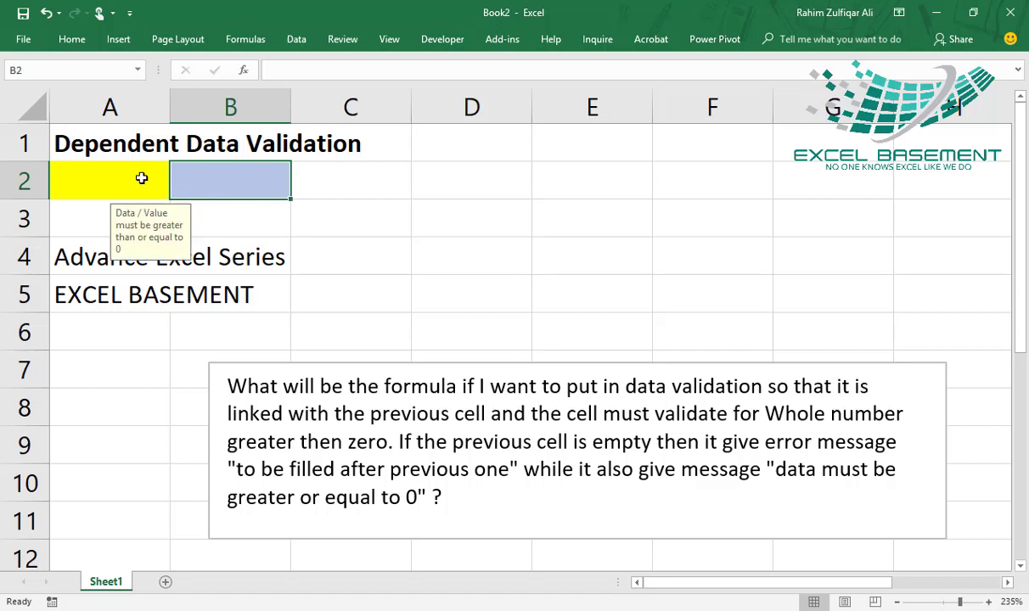
left_click(205, 176)
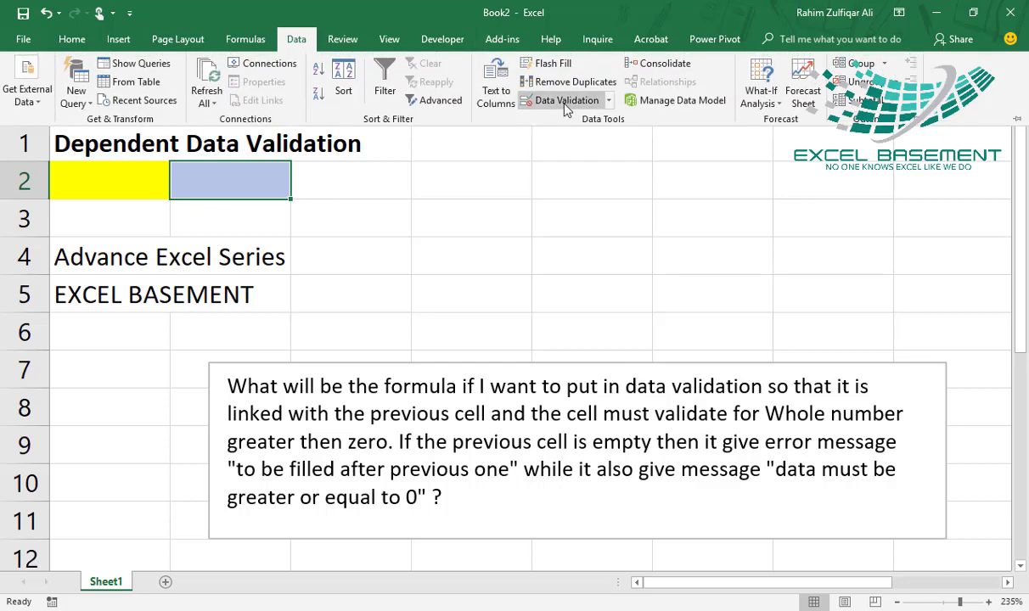
Open Data Validation for B2 and set the Allow type to Custom
left_click(556, 99)
left_click(415, 218)
left_click(356, 220)
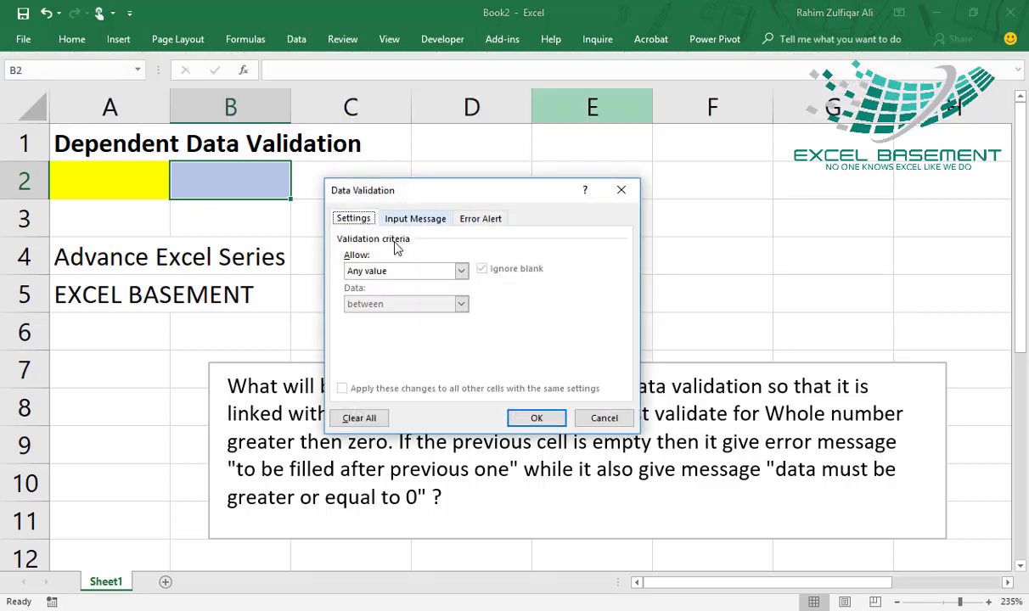
left_click(388, 269)
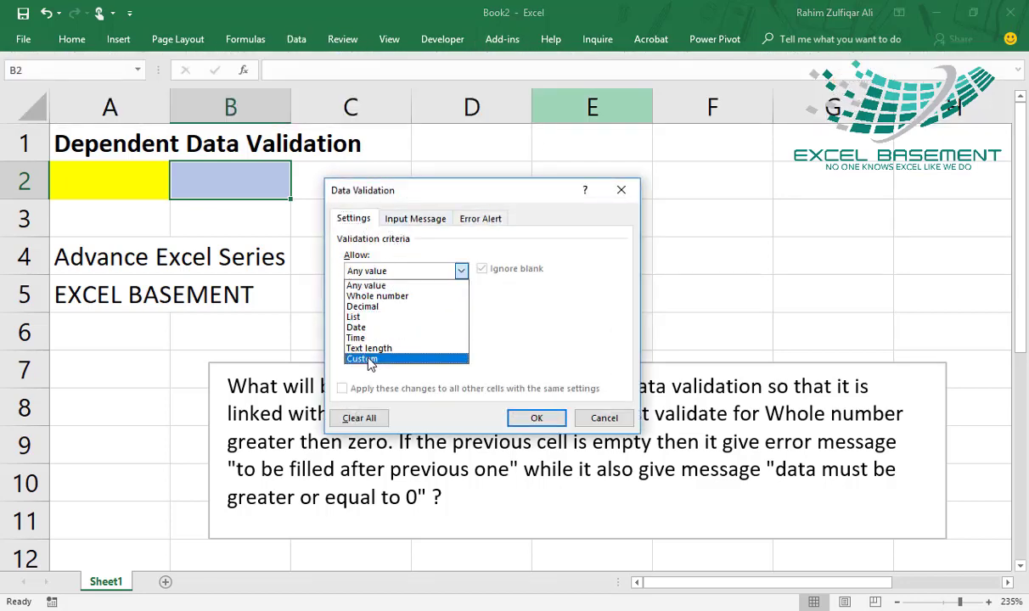
left_click(372, 358)
Enter the custom formula =$A$2<>"" using an absolute reference to A2, zooming in to show it
left_click(385, 335)
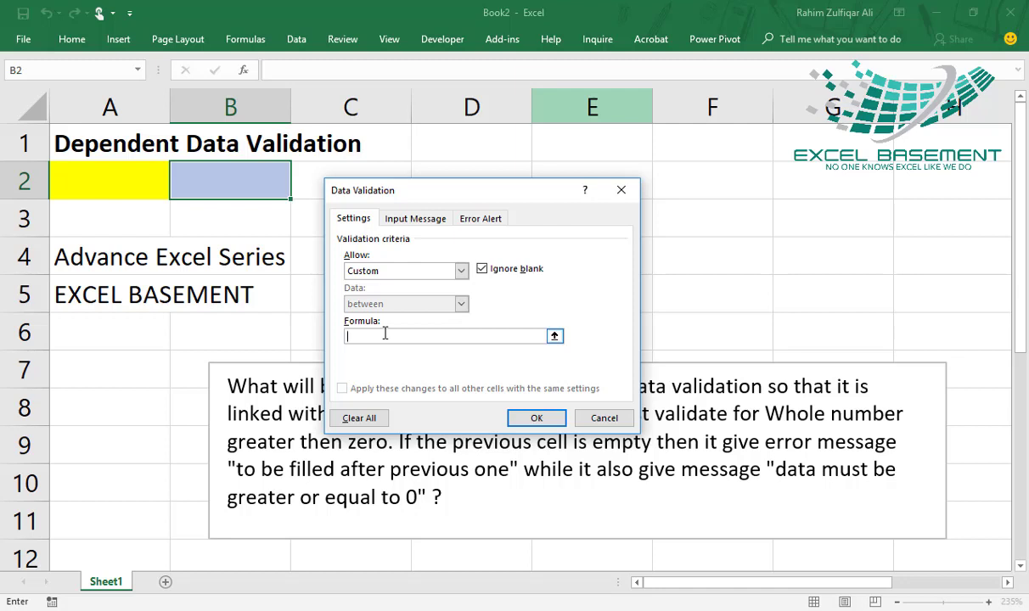
type("=")
left_click(73, 186)
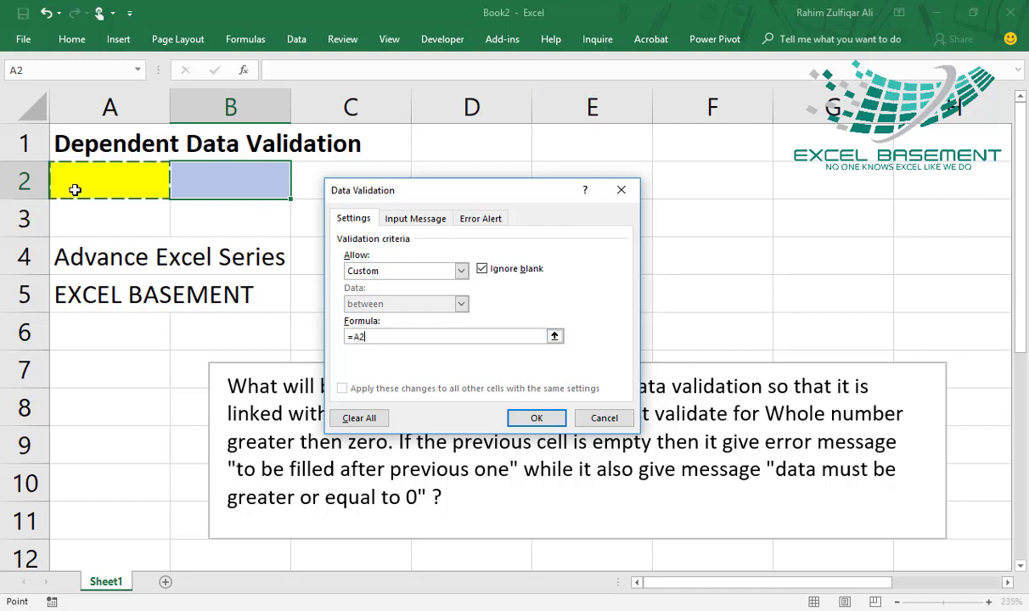
key("F4")
type("<>")
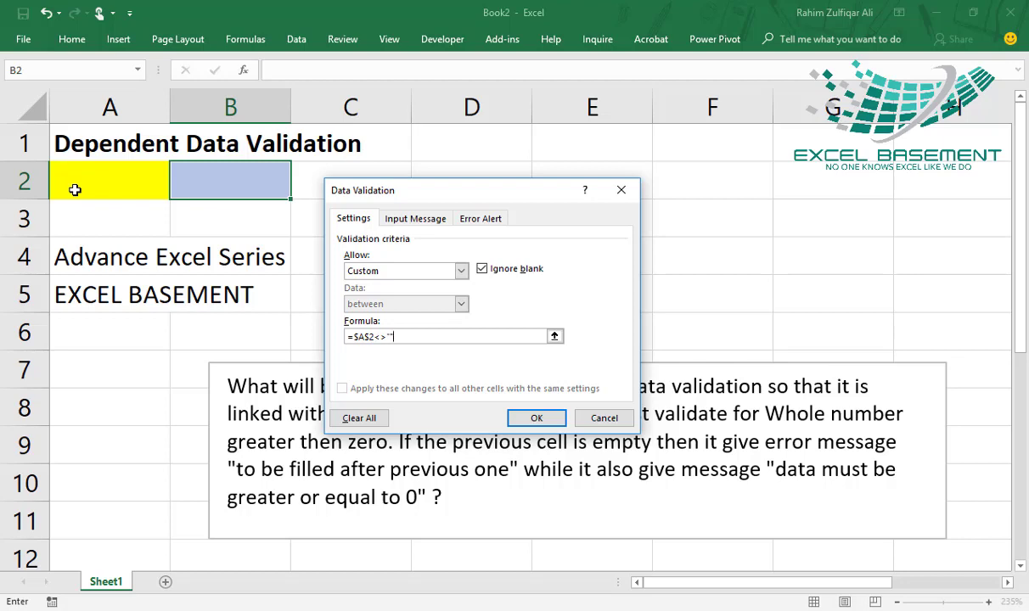
key("super+plus")
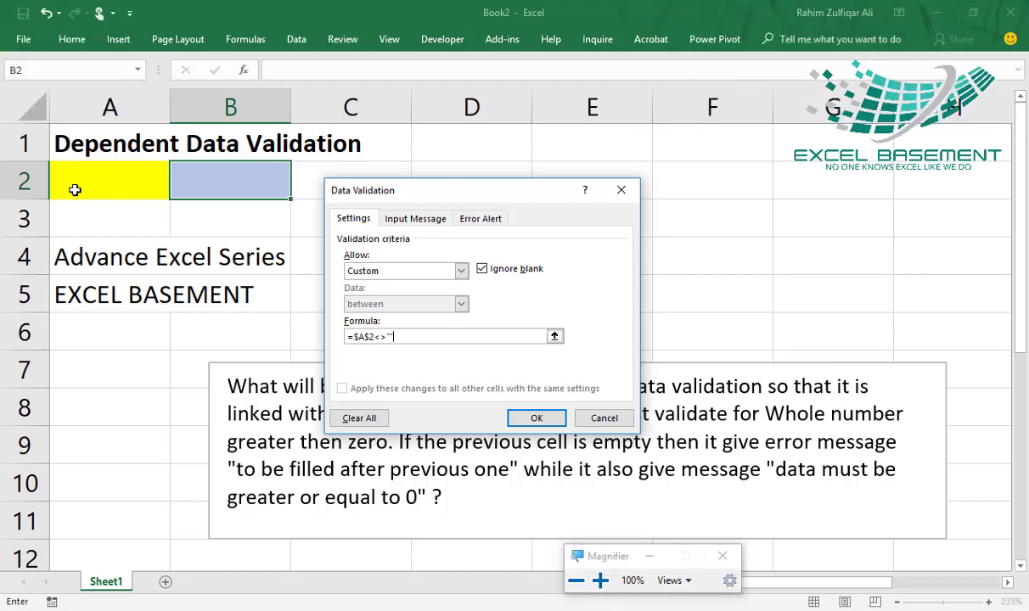
key("super+plus")
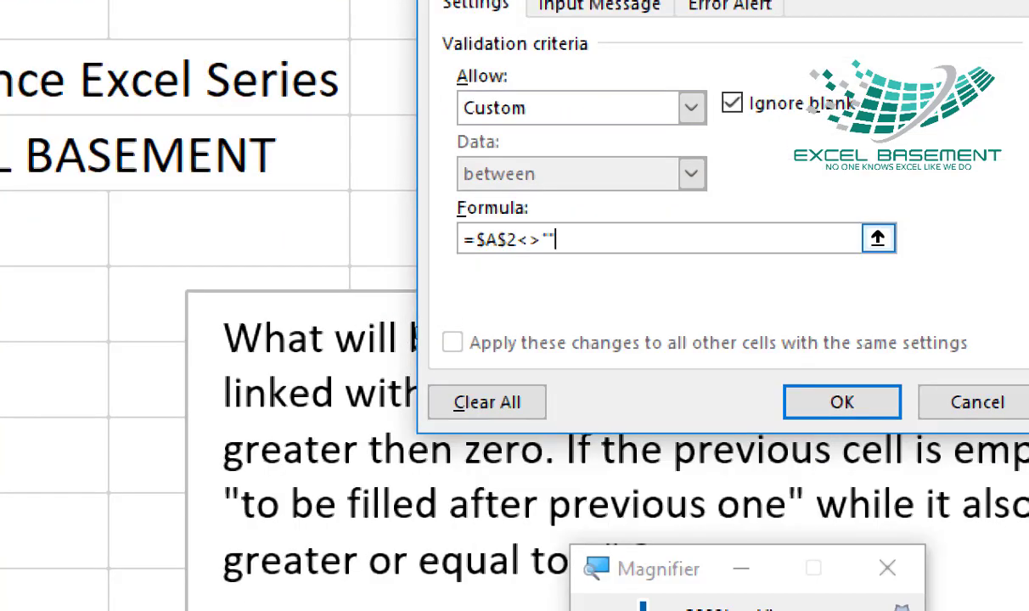
key("super+minus")
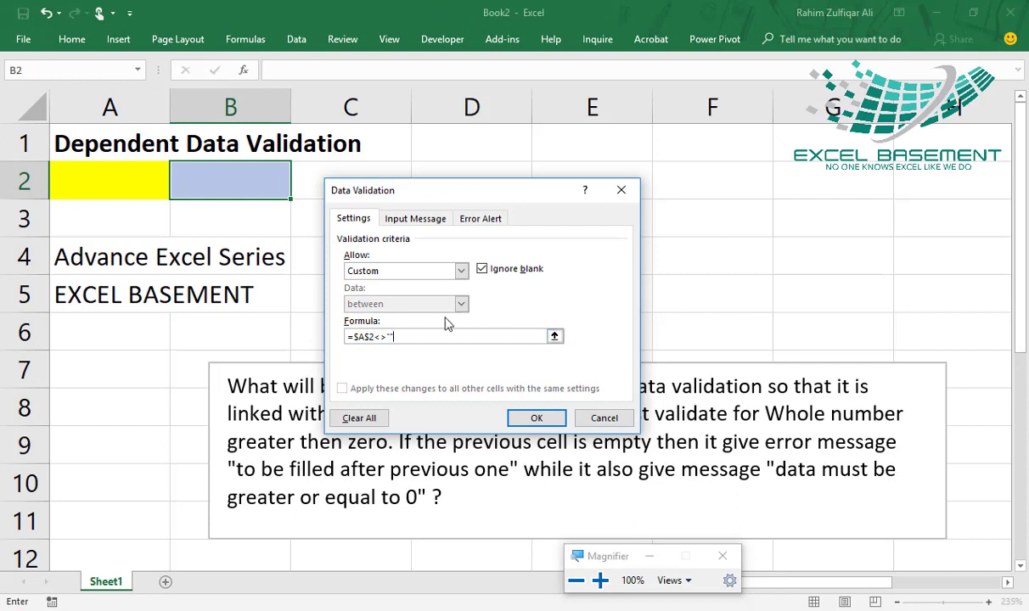
Untick Ignore blank, set the error message 'To be filled after previous one', and apply it to B2
left_click(482, 269)
left_click(480, 217)
left_click(515, 334)
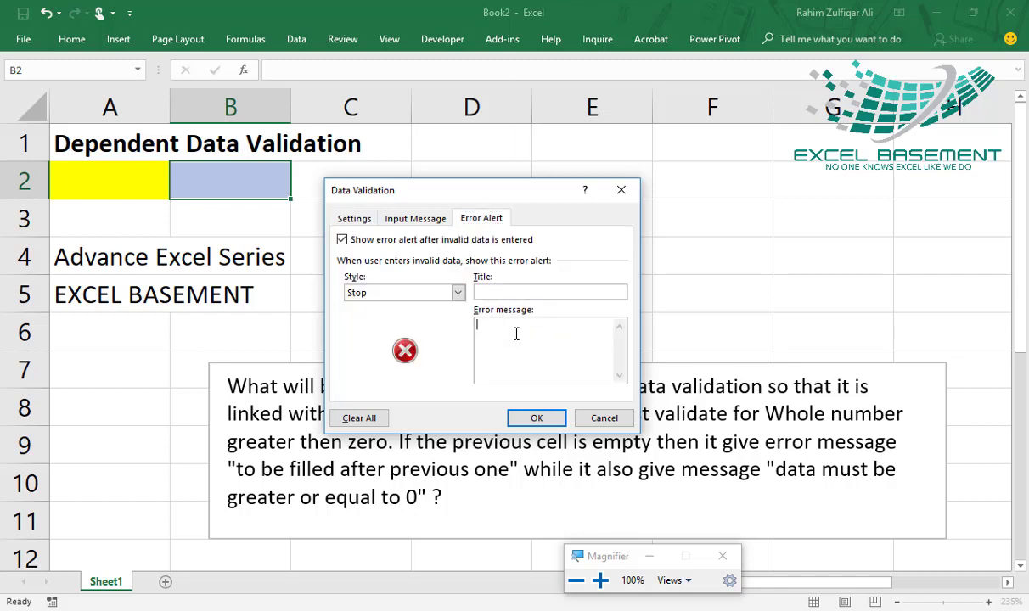
type("To v")
type(" be filled a")
type("fter previous one")
left_click(535, 417)
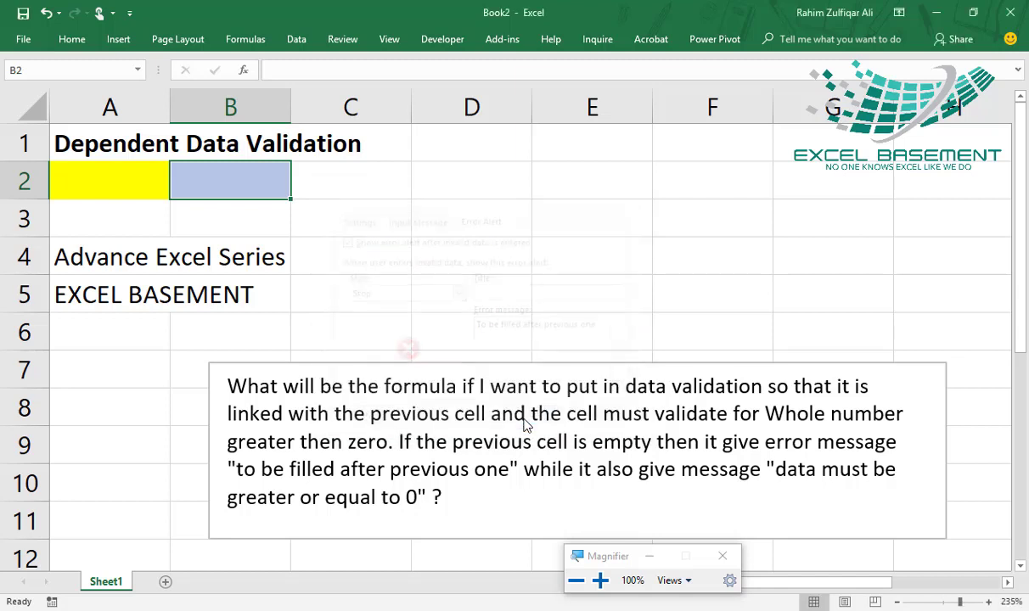
Enter a name in B2 while A2 is empty, see the error, and cancel the entry
type("Rahim")
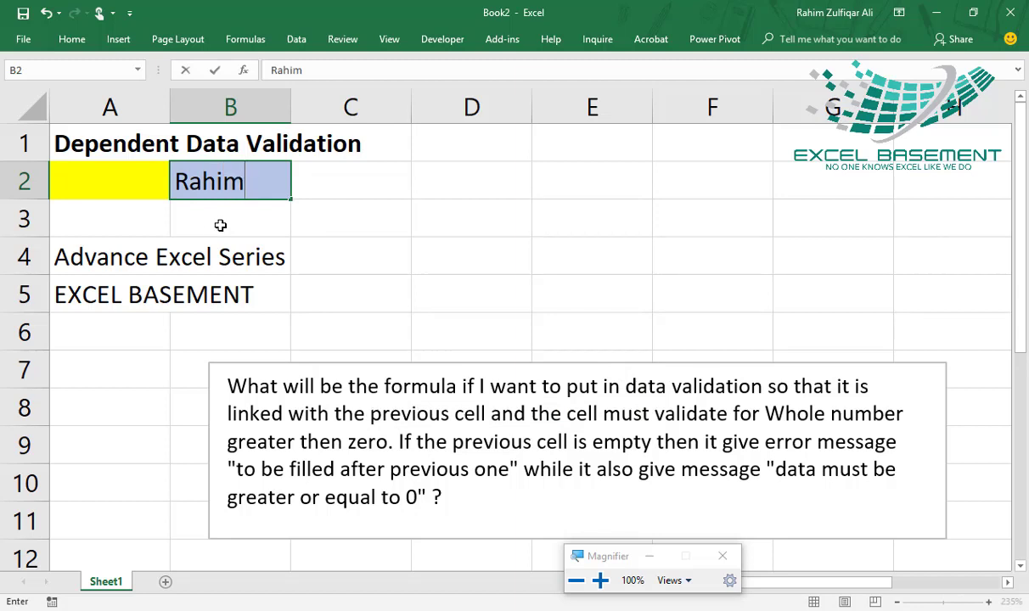
key("Return")
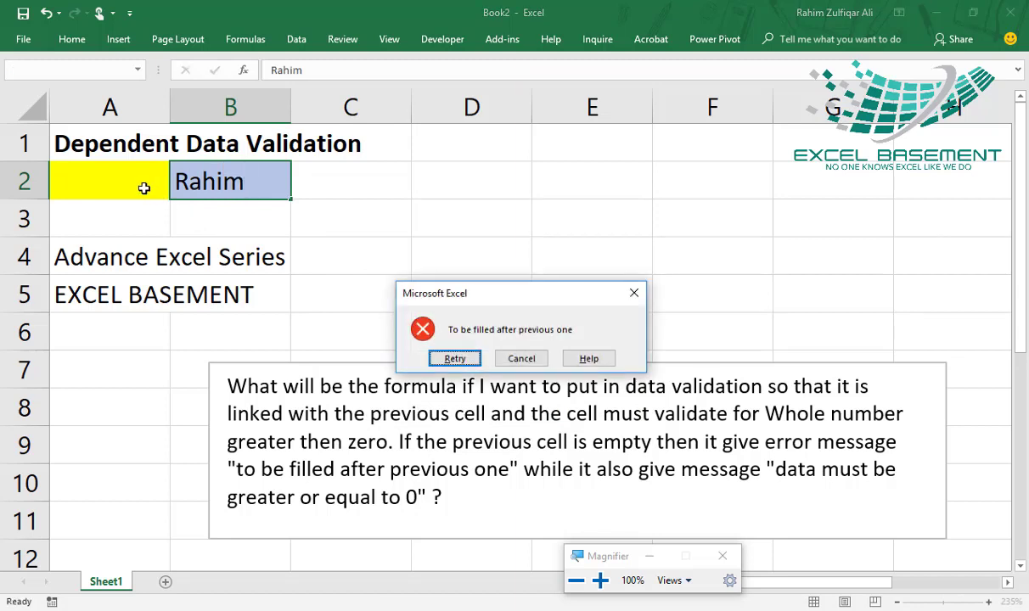
left_click_drag(435, 305, 372, 265)
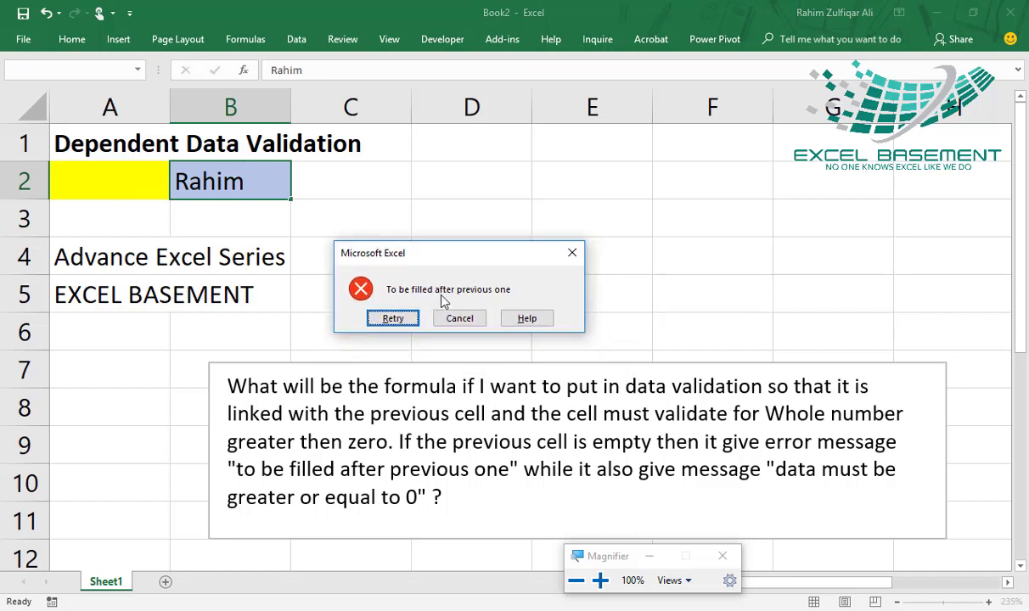
left_click(459, 319)
Put 4 in A2, then enter the name in B2, which is now accepted
left_click(122, 177)
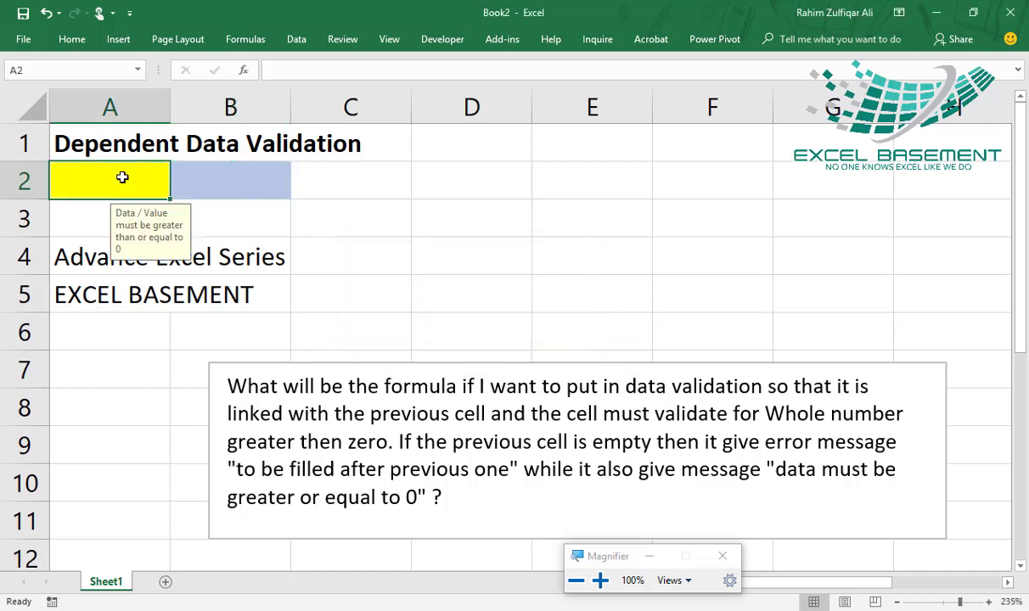
type("4")
key("Return")
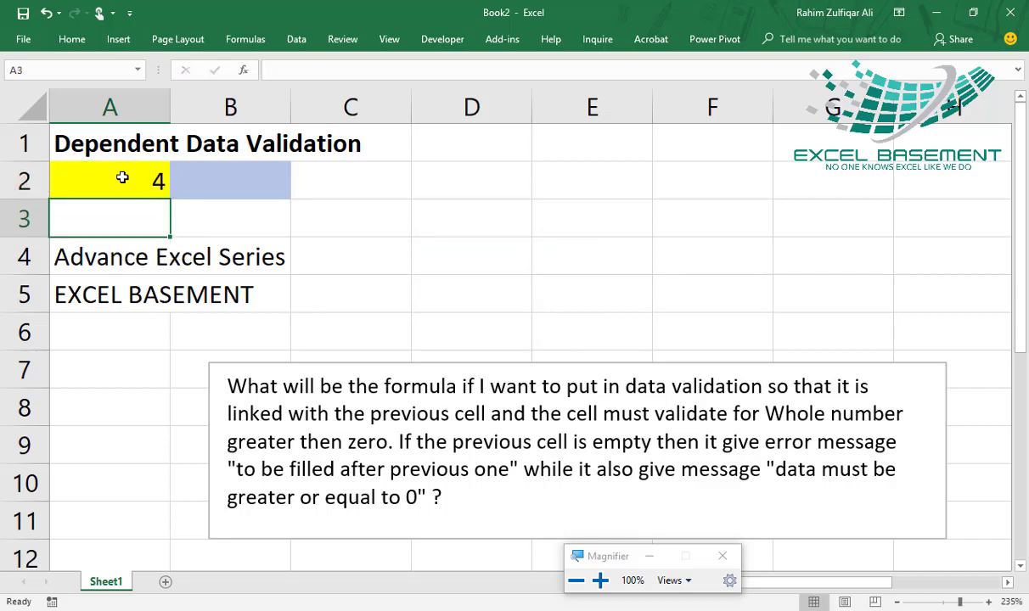
key("Up")
key("Right")
type("Rahim")
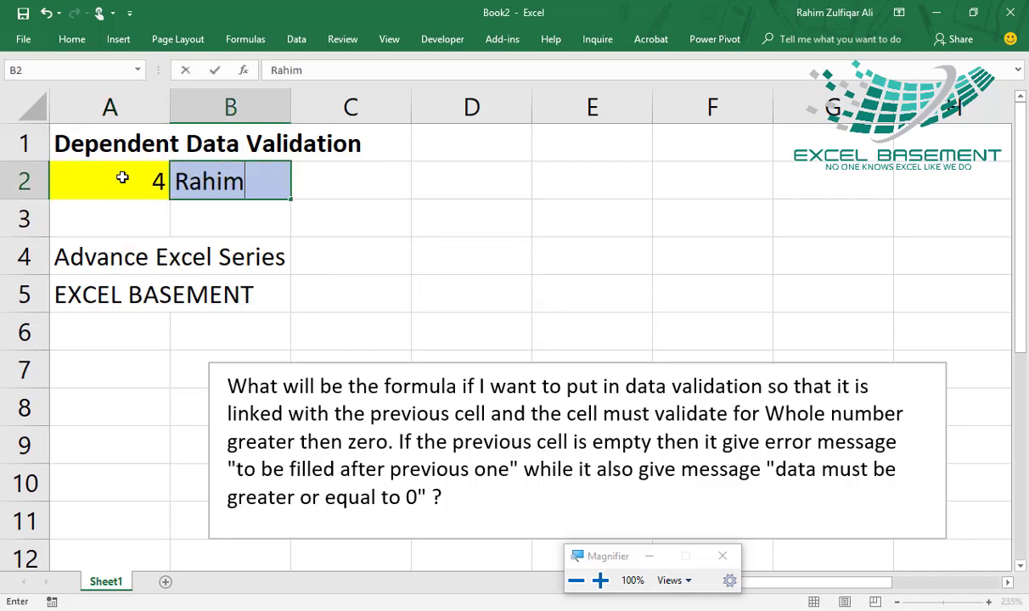
key("Return")
Clear A2:B2 and confirm B2 again rejects a name while A2 is empty
key("Up")
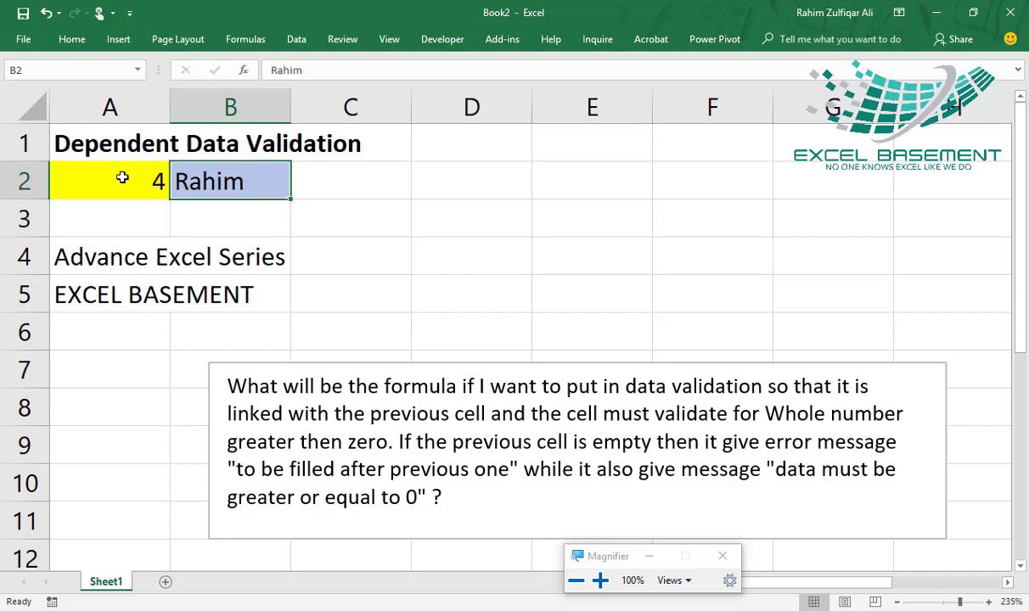
key("shift+Left")
key("Delete")
left_click(123, 177)
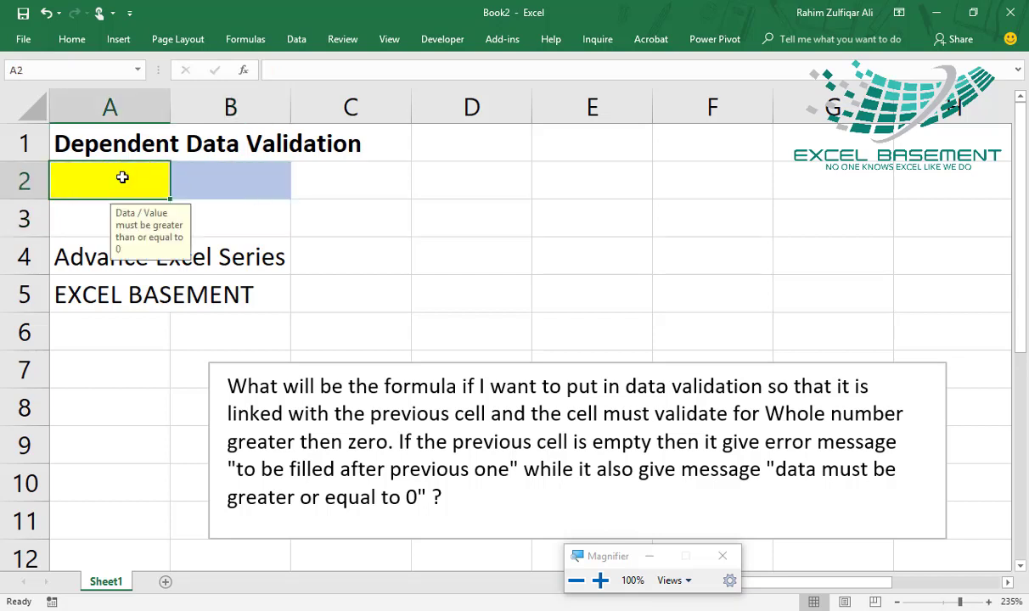
key("Right")
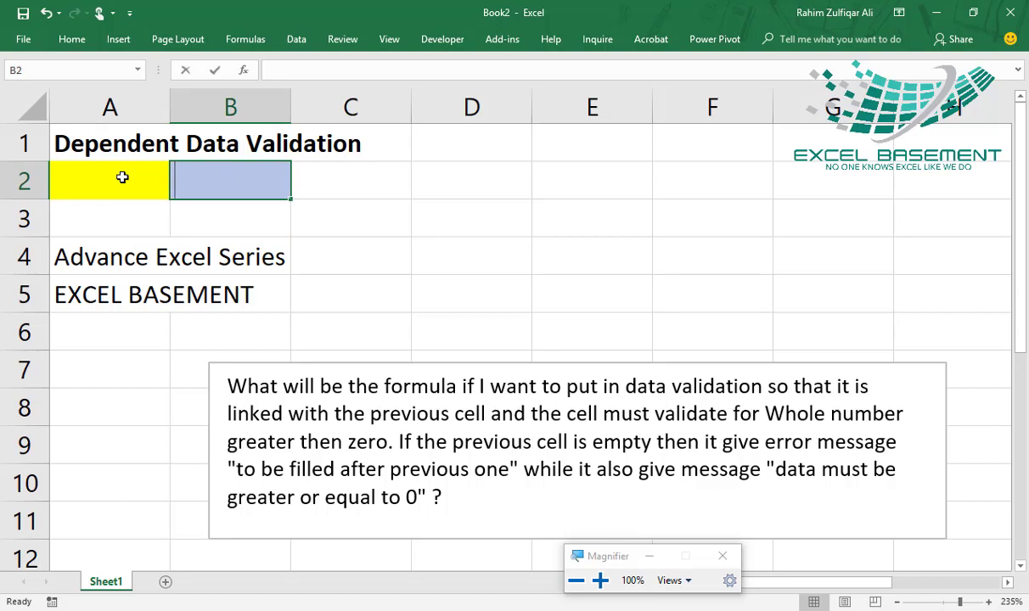
type("Ali")
key("Return")
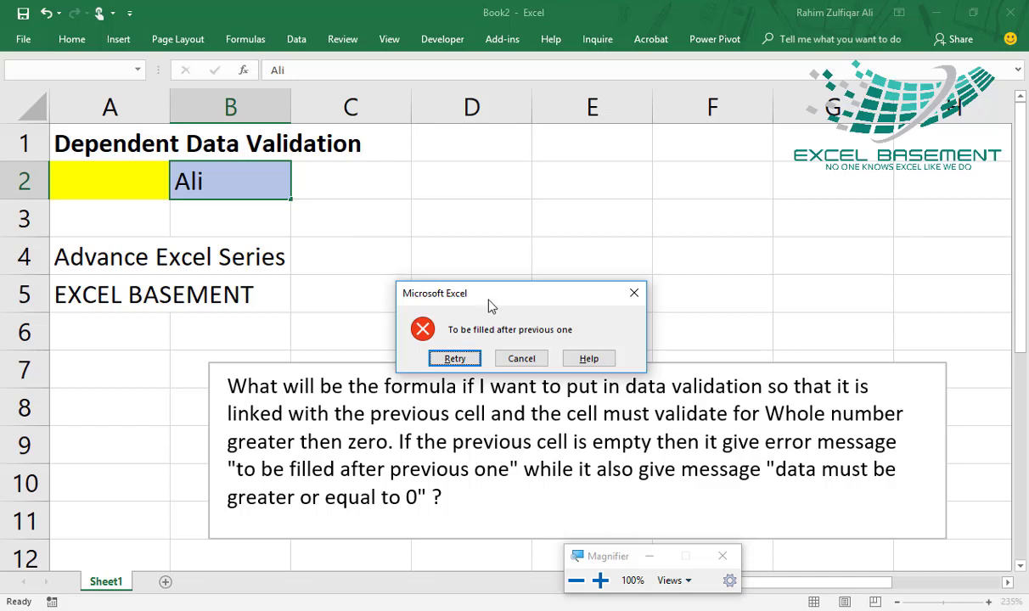
key("Escape")
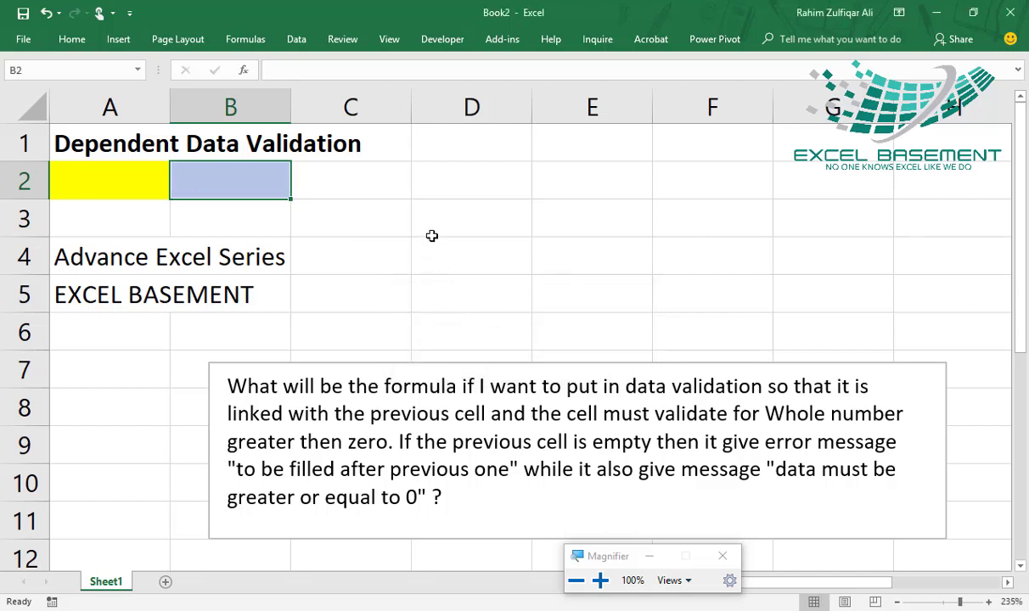